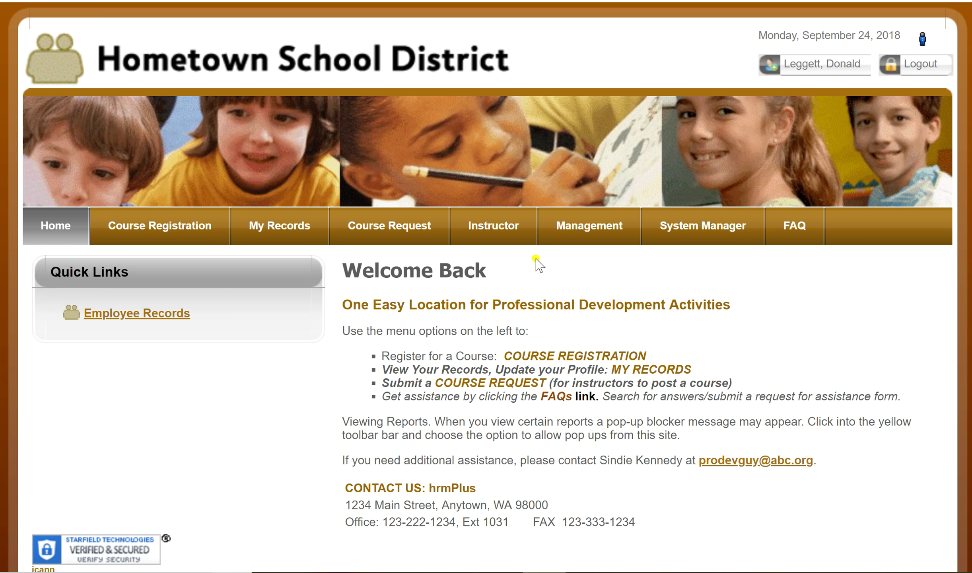
Open the instructor's Courses / Attendance / EMail list and filter the courses to status Open
{"action": "mouse_move", "coordinate": [503, 227]}
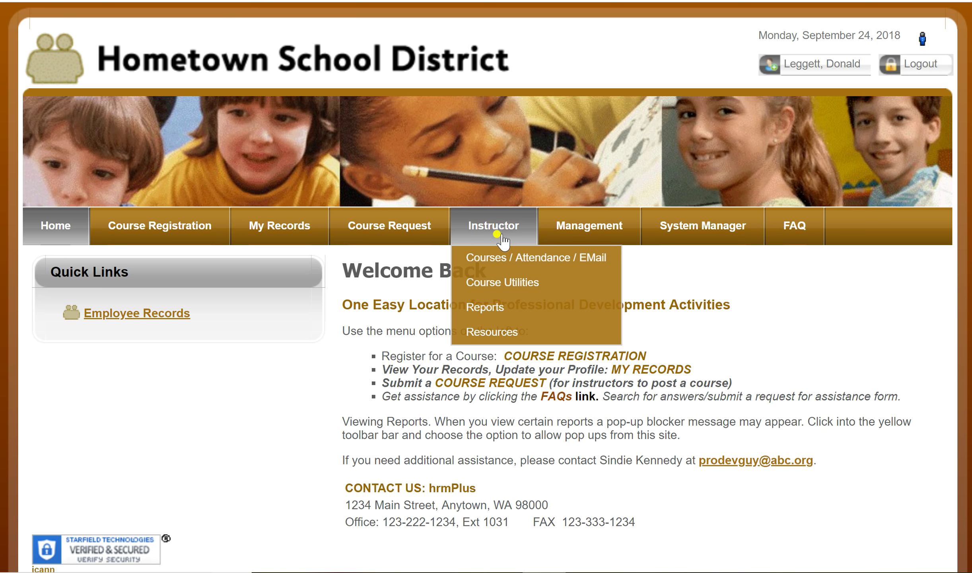
{"action": "left_click", "coordinate": [498, 264]}
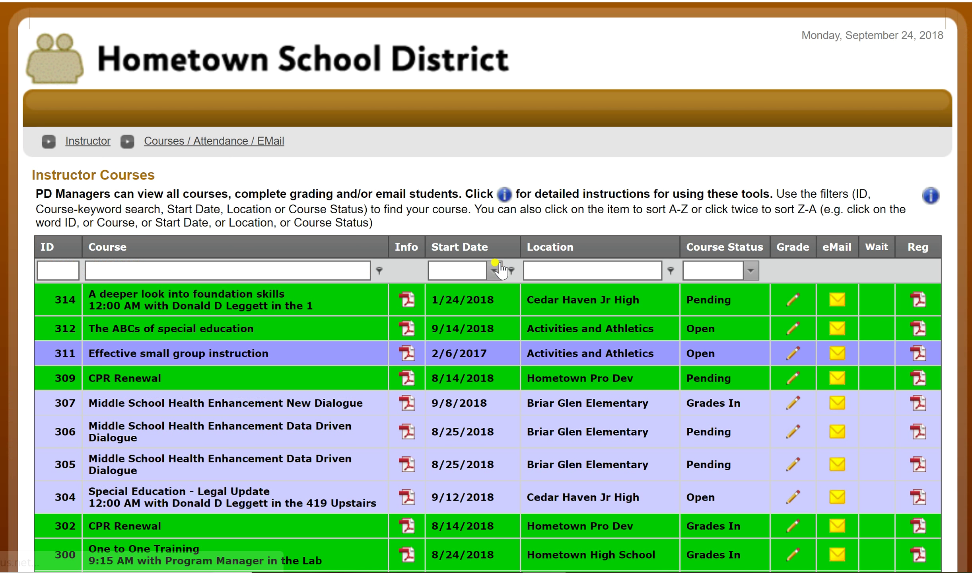
{"action": "scroll", "coordinate": [523, 354], "scroll_direction": "down", "scroll_amount": 5}
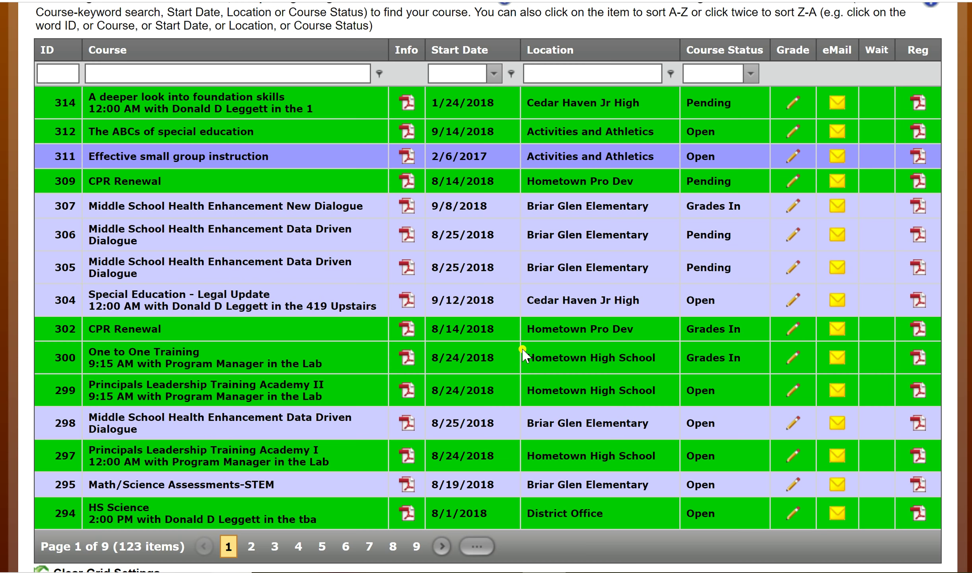
{"action": "left_click", "coordinate": [752, 74]}
{"action": "left_click", "coordinate": [737, 145]}
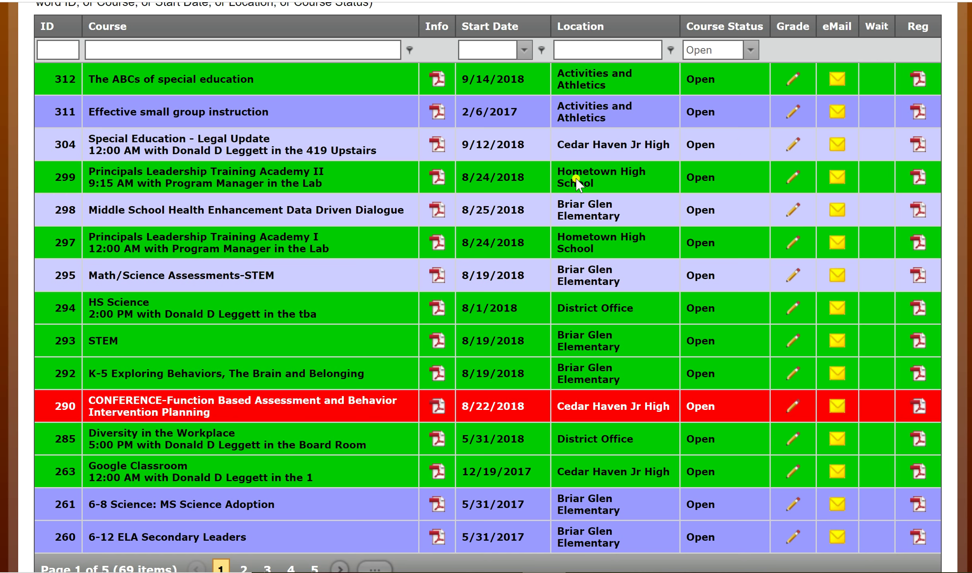
Open grading for course 299, Principals Leadership Training Academy II, and mark all attendees complete
{"action": "left_click", "coordinate": [793, 178]}
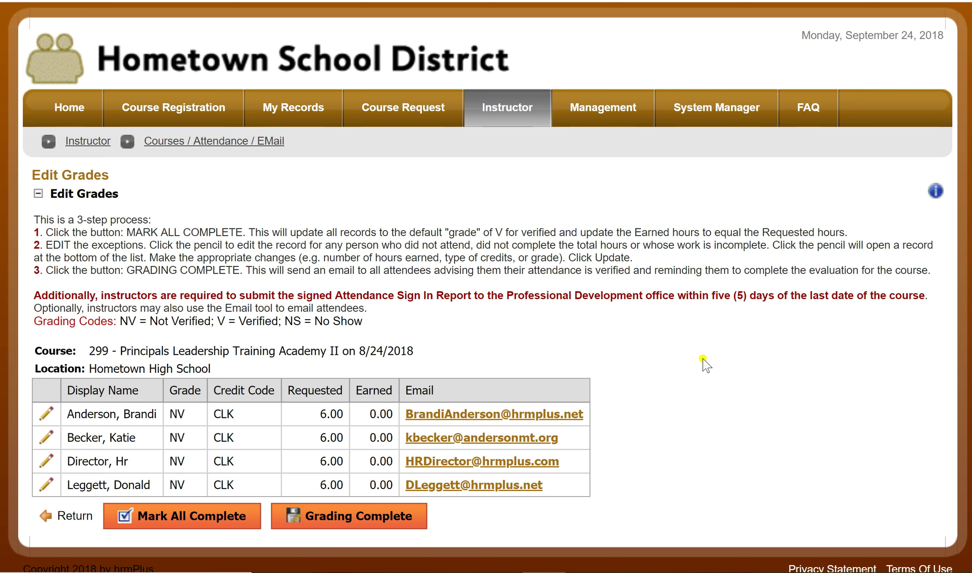
{"action": "scroll", "coordinate": [704, 363], "scroll_direction": "down", "scroll_amount": 1}
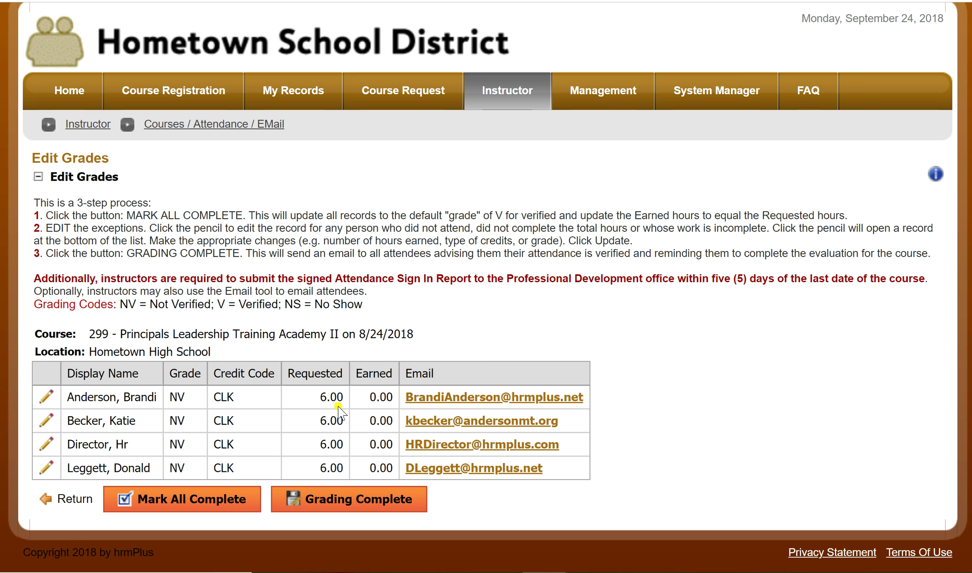
{"action": "left_click", "coordinate": [195, 502]}
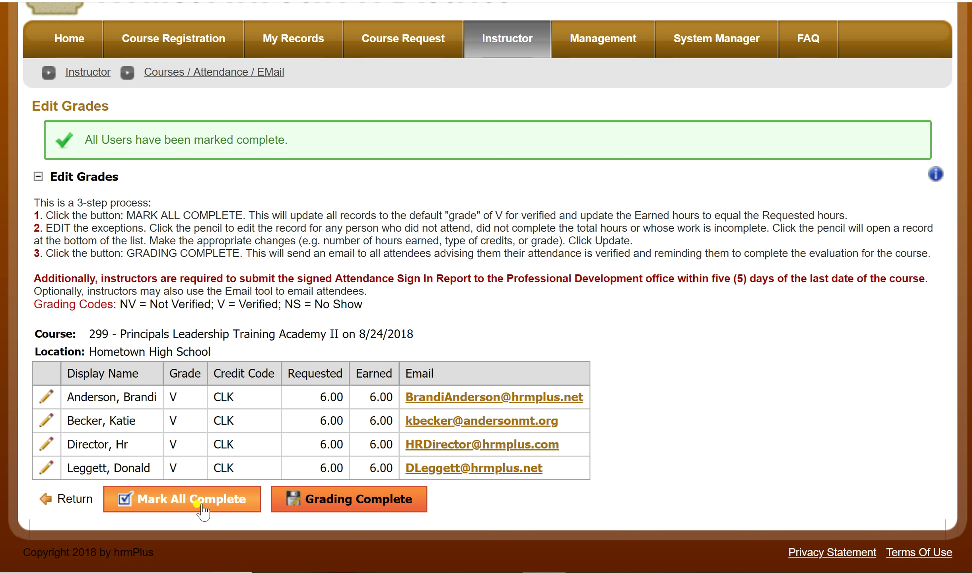
Edit the first listed attendee's record and set the credits earned to 5.00
{"action": "left_click", "coordinate": [42, 398]}
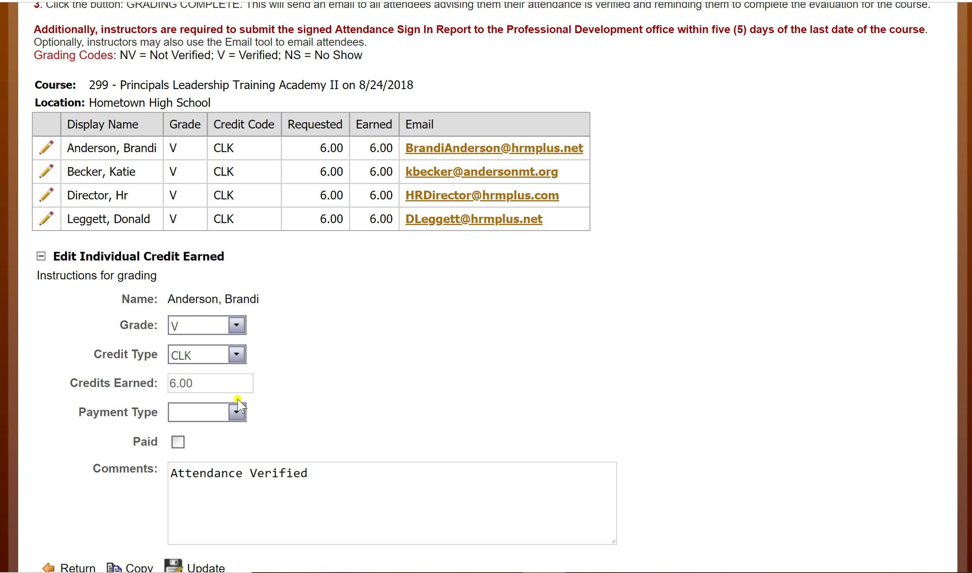
{"action": "left_click_drag", "start_coordinate": [175, 388], "coordinate": [171, 388]}
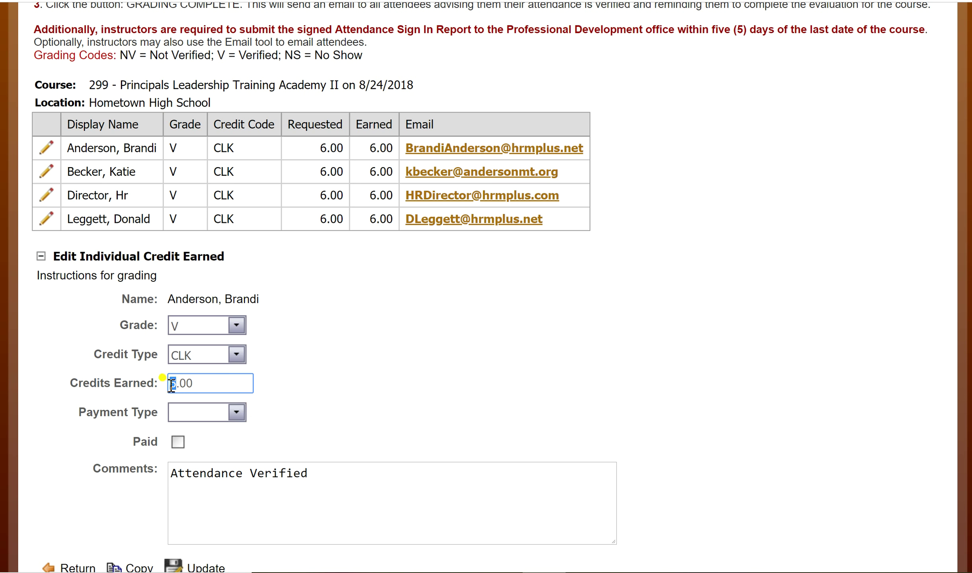
{"action": "type", "text": "5"}
Extend the first attendee's comment to "Attendance Verified, left early." and save the record
{"action": "left_click", "coordinate": [325, 474]}
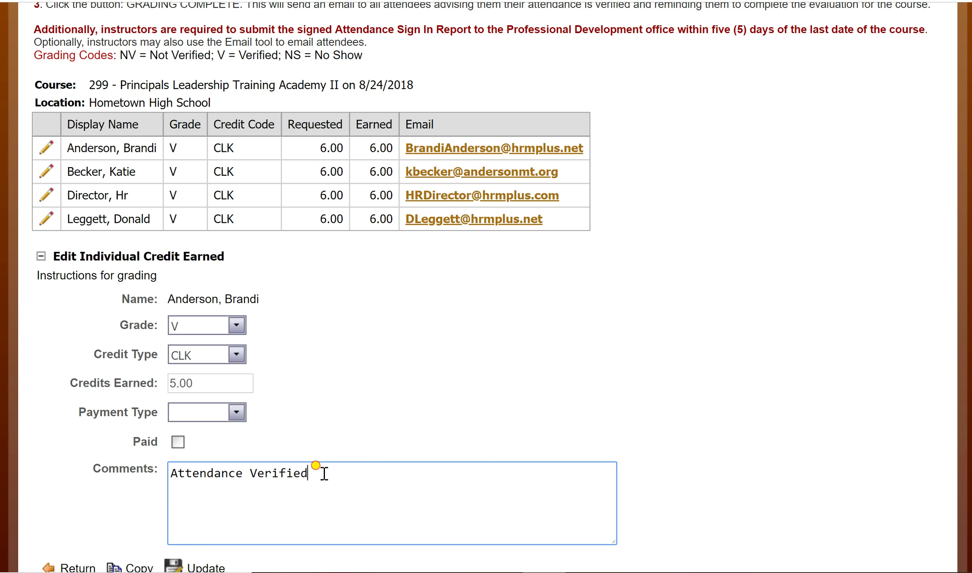
{"action": "type", "text": ", "}
{"action": "type", "text": "only a"}
{"action": "key", "text": "BackSpace"}
{"action": "key", "text": "BackSpace"}
{"action": "key", "text": "BackSpace"}
{"action": "key", "text": "BackSpace"}
{"action": "key", "text": "BackSpace"}
{"action": "key", "text": "BackSpace"}
{"action": "type", "text": "left early."}
{"action": "scroll", "coordinate": [576, 426], "scroll_direction": "down", "scroll_amount": 2}
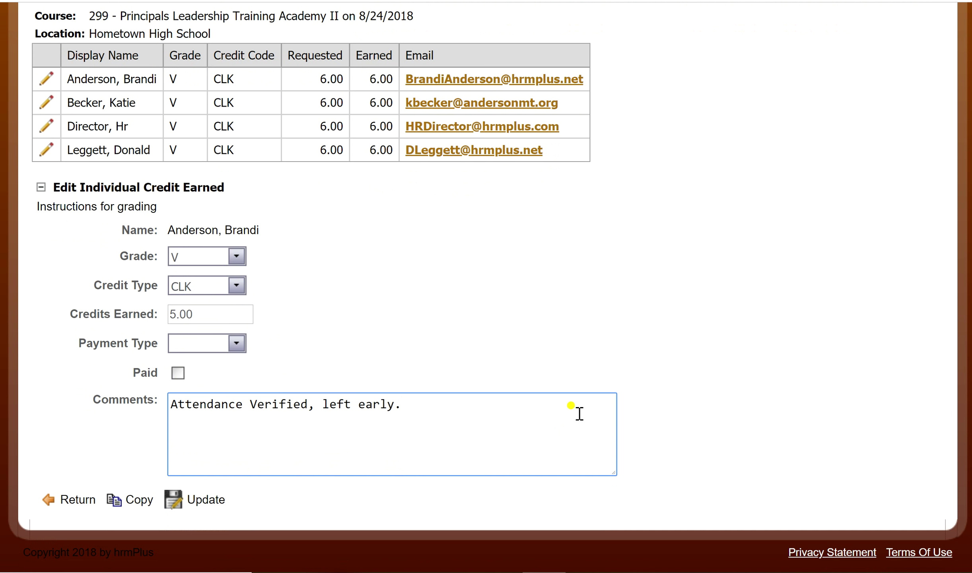
{"action": "left_click", "coordinate": [218, 507]}
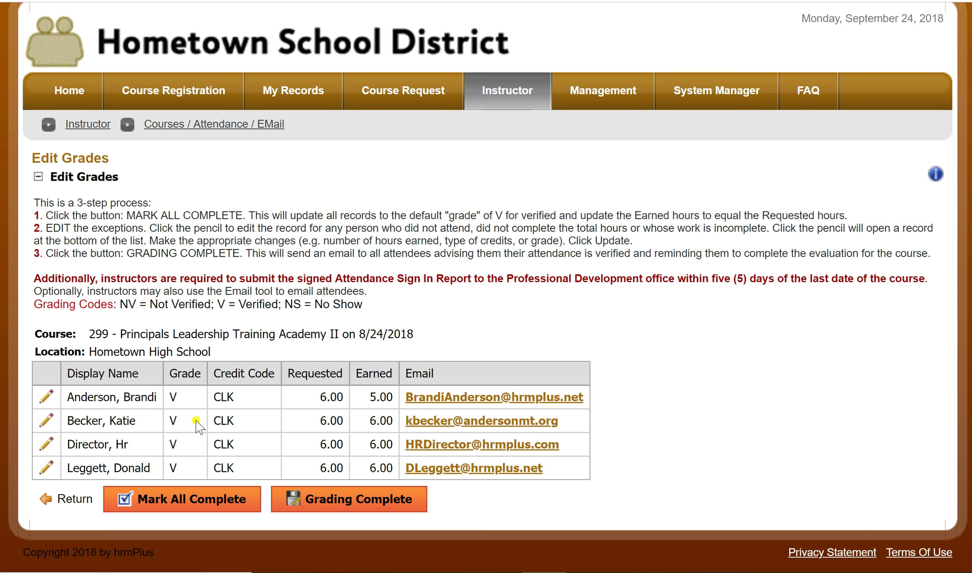
Edit the second listed attendee's record, setting credits earned to 0.00 and the grade to NS
{"action": "left_click", "coordinate": [46, 421]}
{"action": "scroll", "coordinate": [462, 508], "scroll_direction": "down", "scroll_amount": 5}
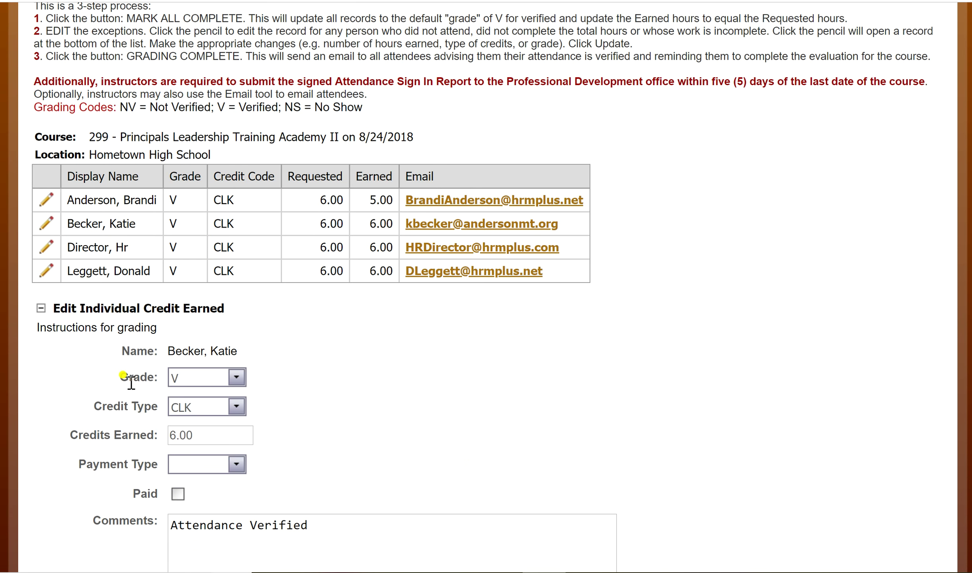
{"action": "left_click_drag", "start_coordinate": [212, 437], "coordinate": [166, 437]}
{"action": "type", "text": "0.00"}
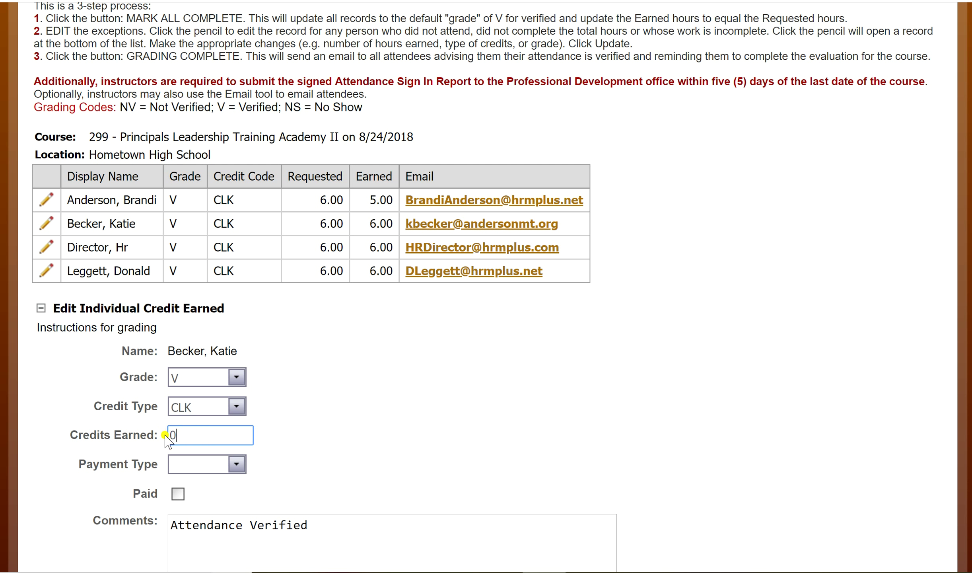
{"action": "left_click", "coordinate": [237, 377]}
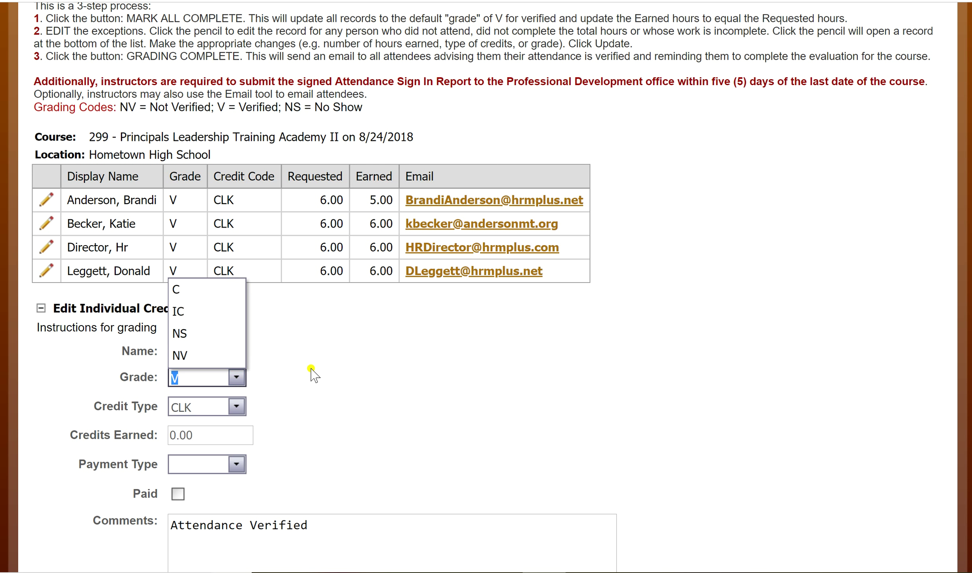
{"action": "left_click", "coordinate": [214, 333]}
Replace the second attendee's comment with "Did not attend." and save the record
{"action": "scroll", "coordinate": [370, 374], "scroll_direction": "down", "scroll_amount": 3}
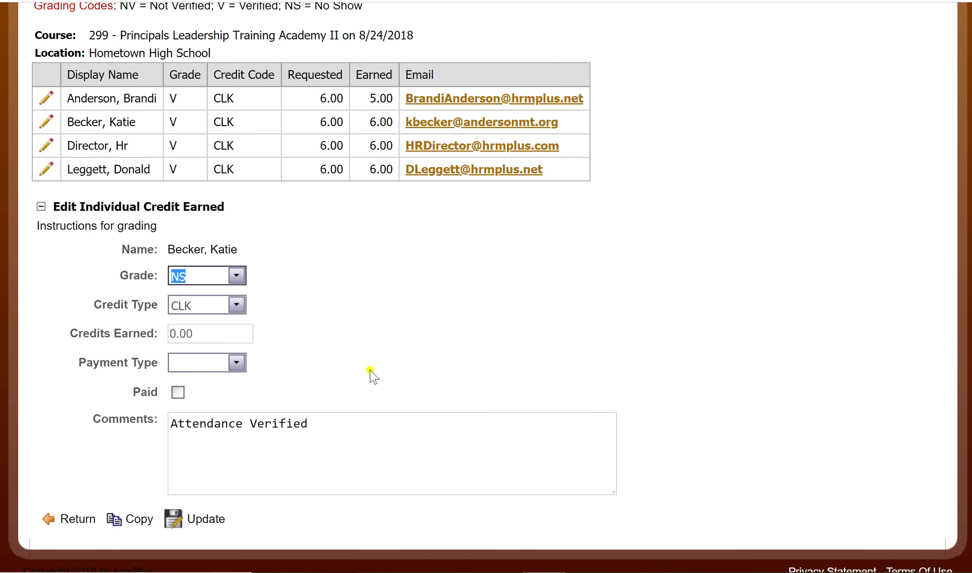
{"action": "left_click", "coordinate": [348, 399]}
{"action": "left_click_drag", "start_coordinate": [348, 399], "coordinate": [109, 401]}
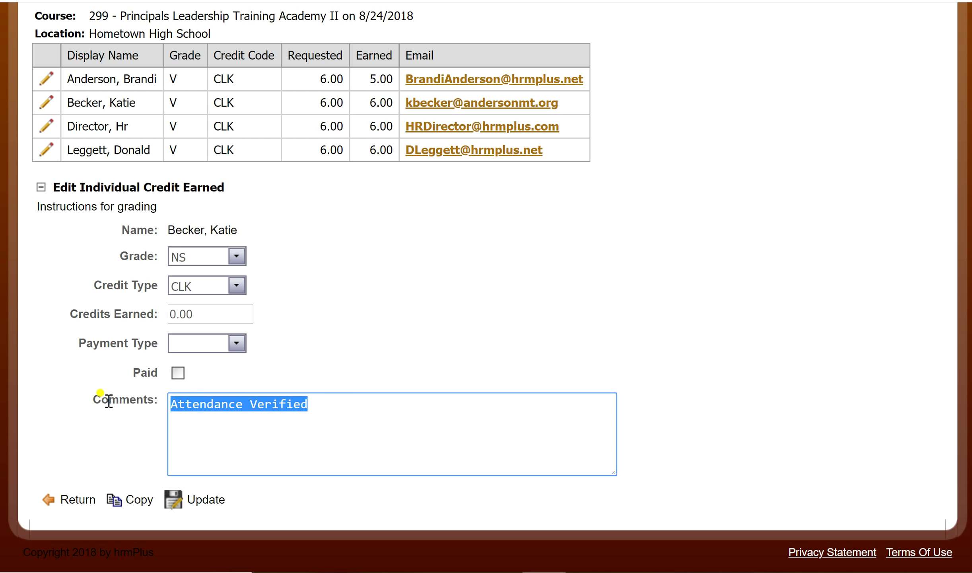
{"action": "type", "text": "Di"}
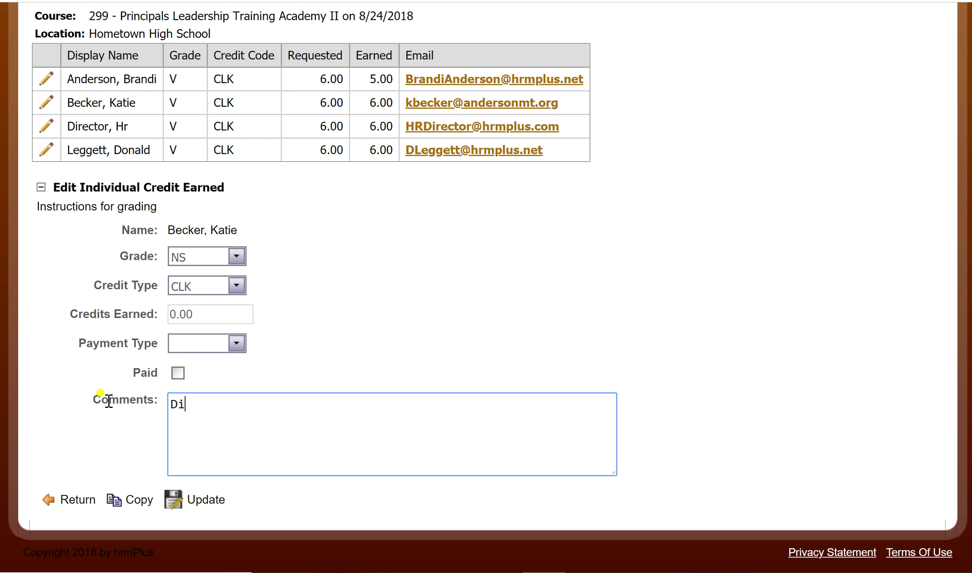
{"action": "type", "text": "d not attend."}
{"action": "left_click", "coordinate": [209, 500]}
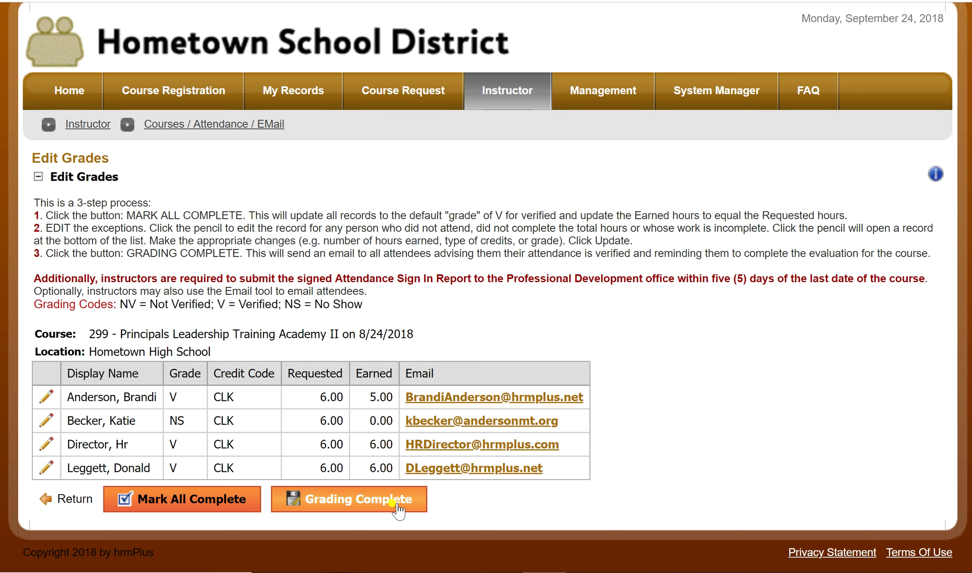
Mark grading complete for course 299 and return to the instructor course list
{"action": "left_click", "coordinate": [367, 503]}
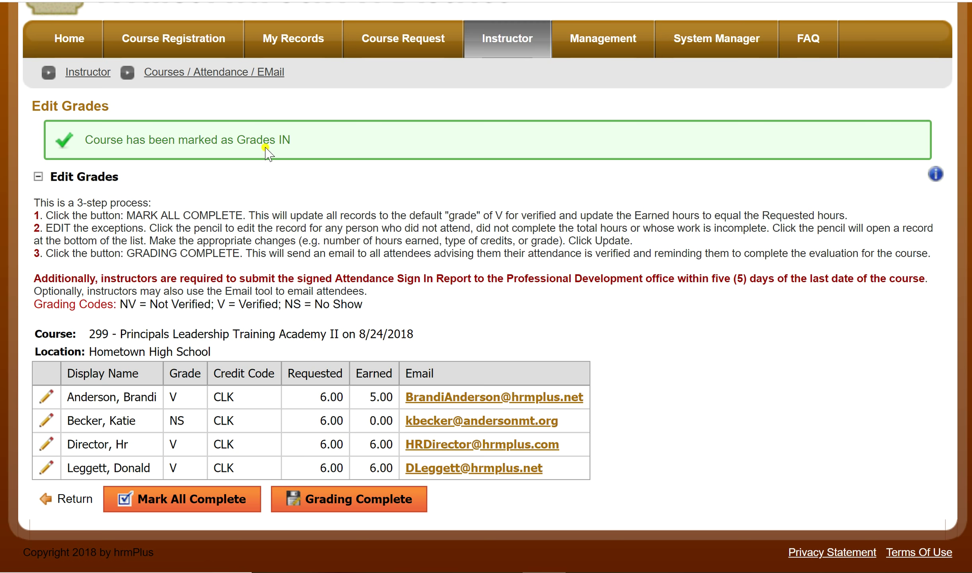
{"action": "left_click", "coordinate": [75, 500]}
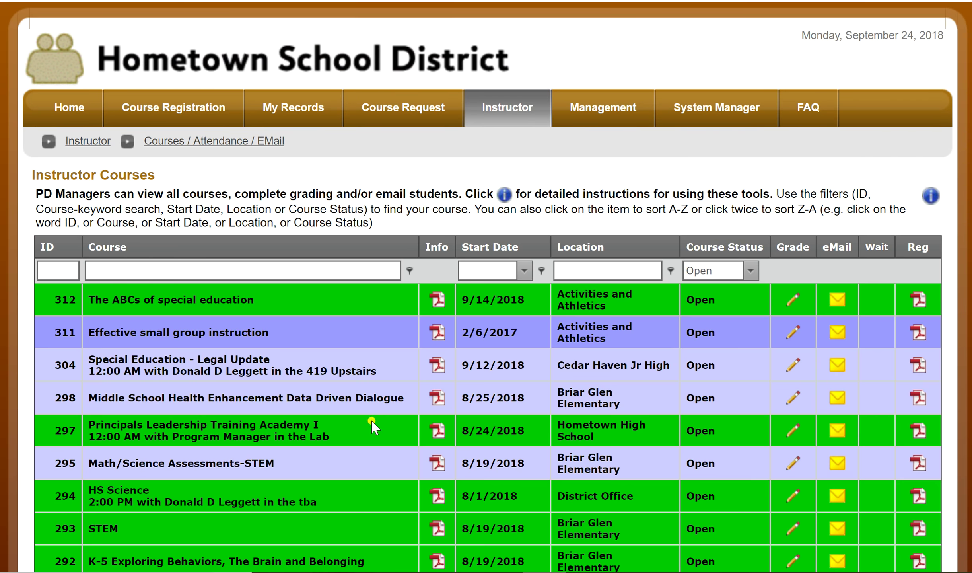
Clear the course list's grid settings to show courses of every status, and check the listed statuses
{"action": "scroll", "coordinate": [373, 425], "scroll_direction": "down", "scroll_amount": 2}
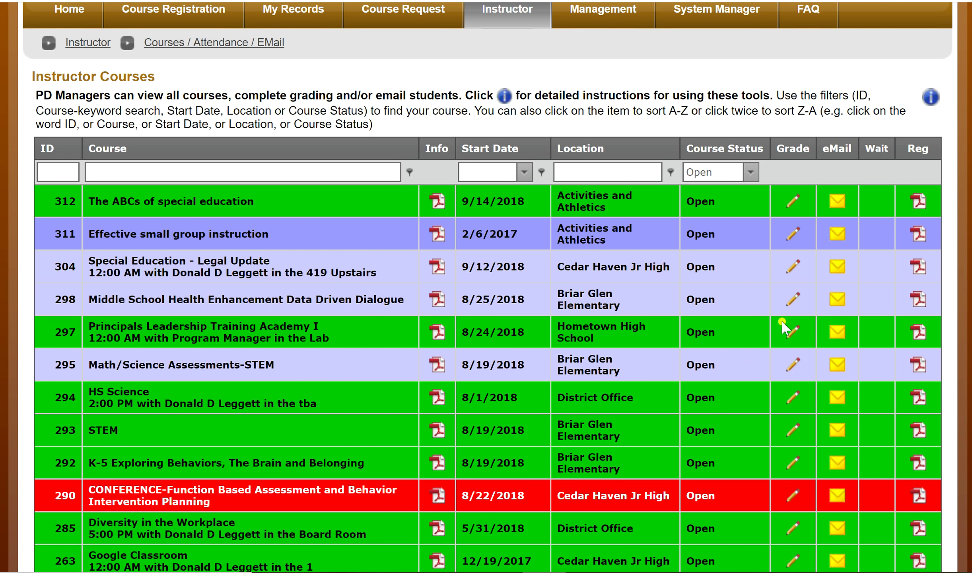
{"action": "scroll", "coordinate": [754, 303], "scroll_direction": "down", "scroll_amount": 4}
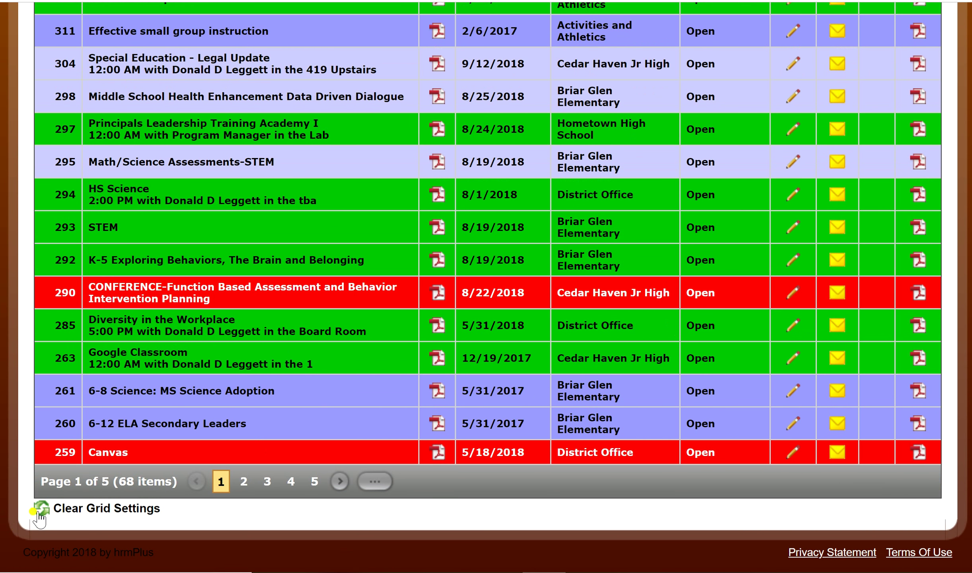
{"action": "left_click", "coordinate": [44, 509]}
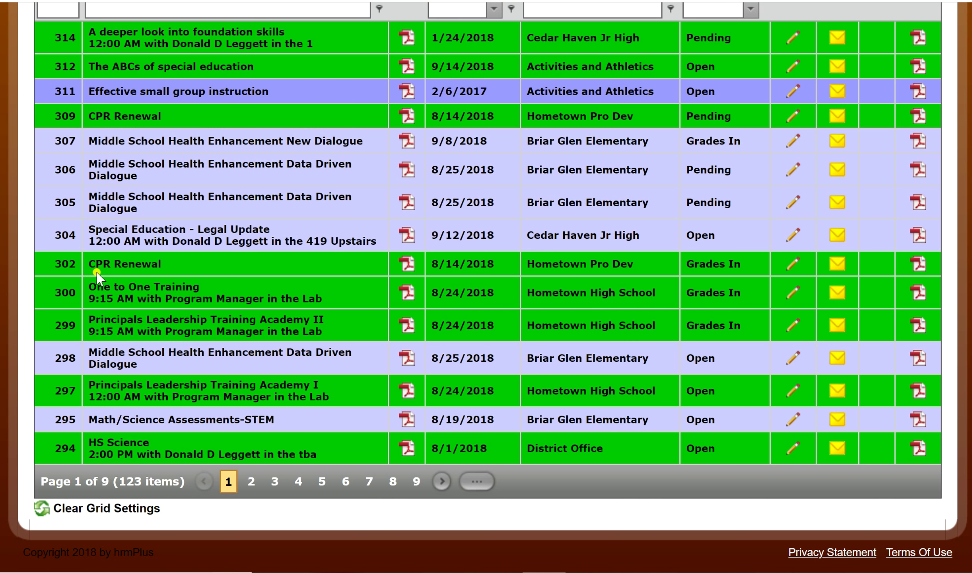
{"action": "scroll", "coordinate": [693, 336], "scroll_direction": "up", "scroll_amount": 5}
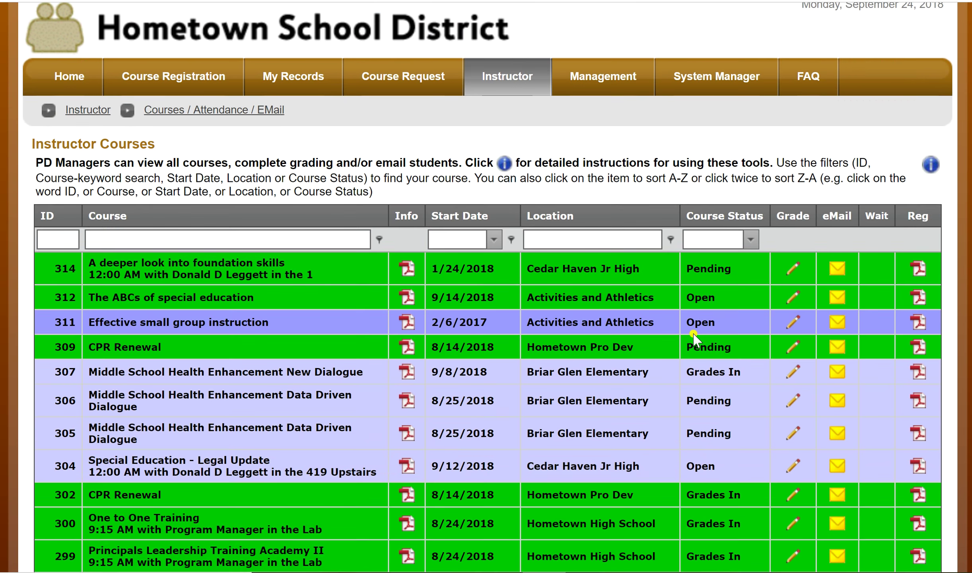
{"action": "scroll", "coordinate": [693, 337], "scroll_direction": "up", "scroll_amount": 1}
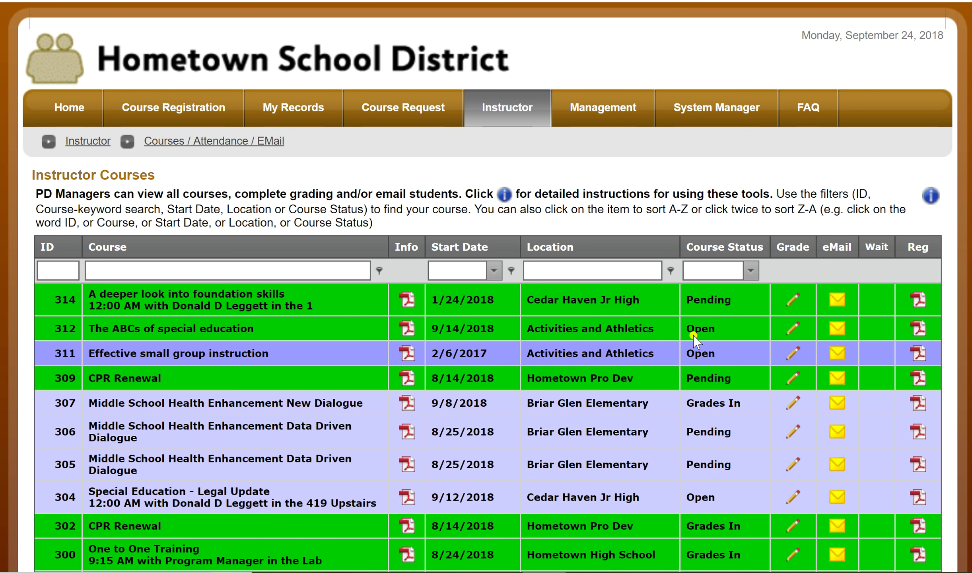